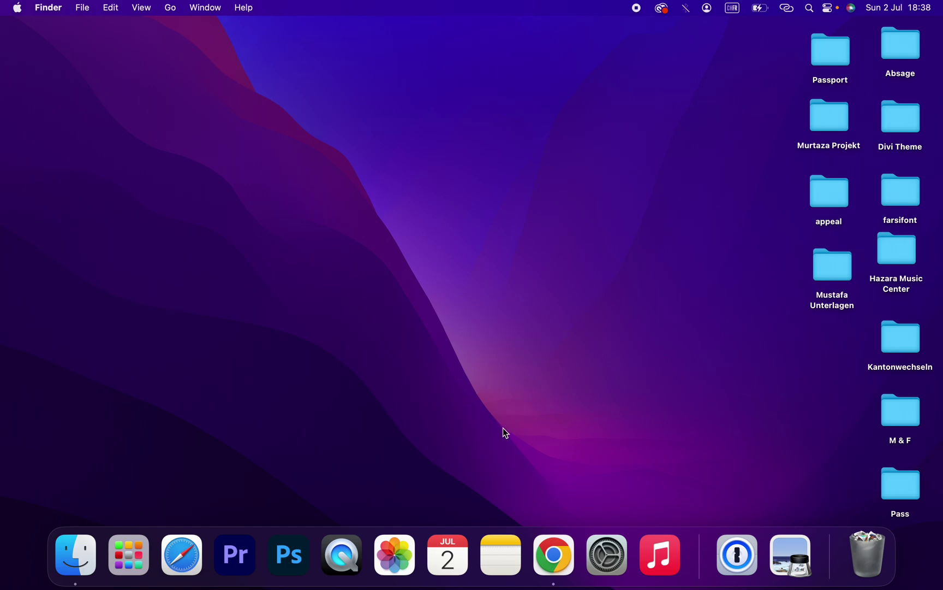
- Launch Chrome in full screen, search 'logitech mouse software', and open the Logitech Options download page
{"action": "left_click", "coordinate": [553, 555]}
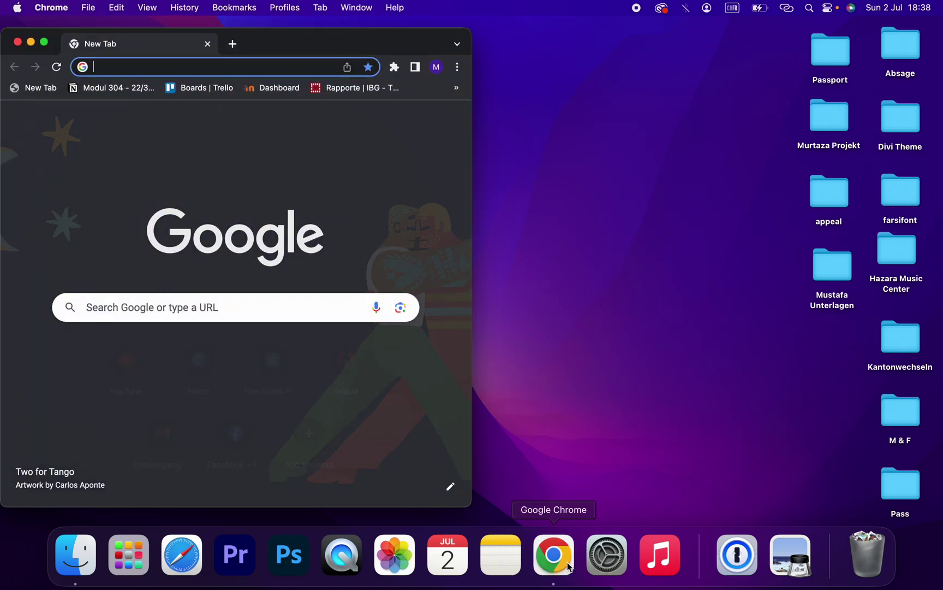
{"action": "left_click", "coordinate": [44, 42]}
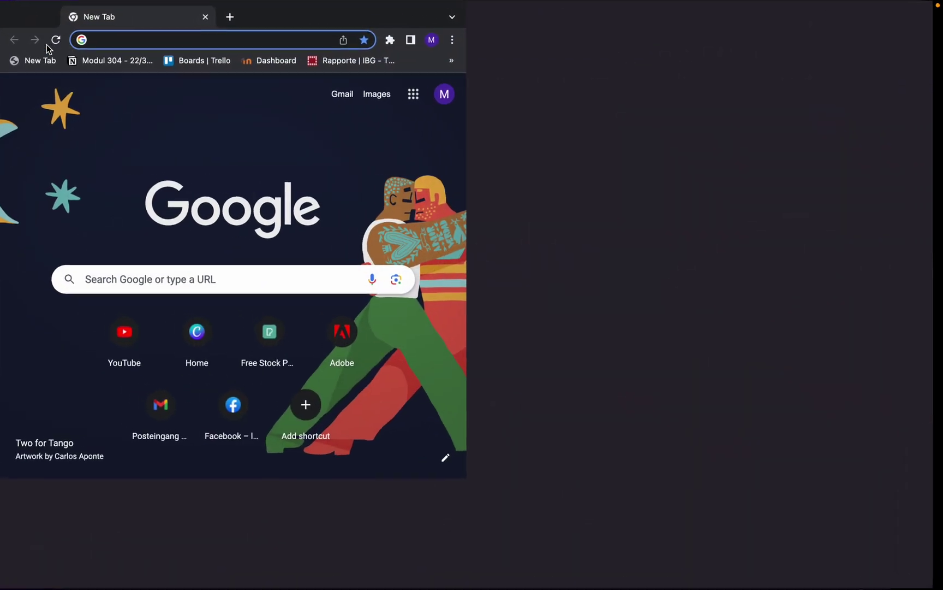
{"action": "left_click", "coordinate": [188, 42]}
{"action": "type", "text": "lo"}
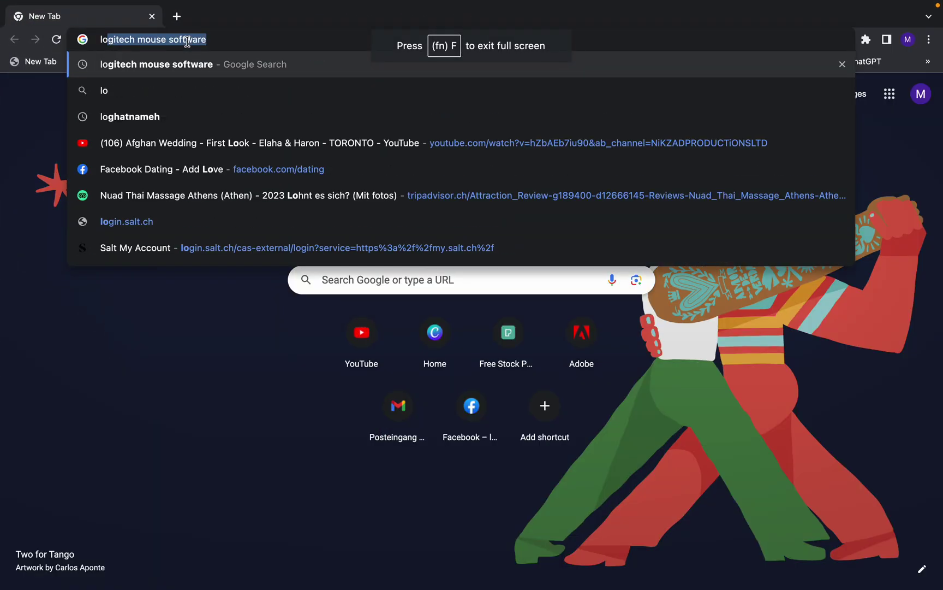
{"action": "type", "text": "gi"}
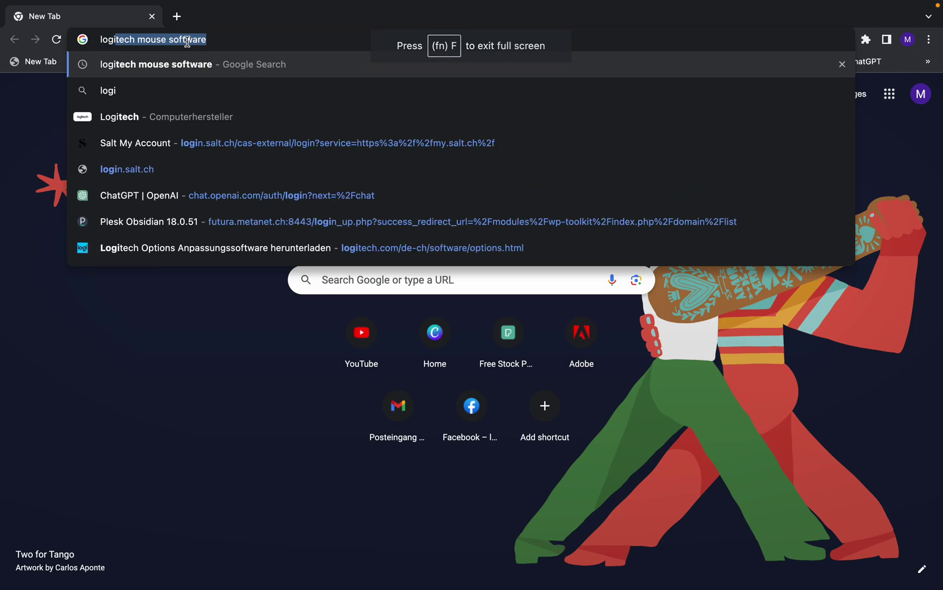
{"action": "key", "text": "Return"}
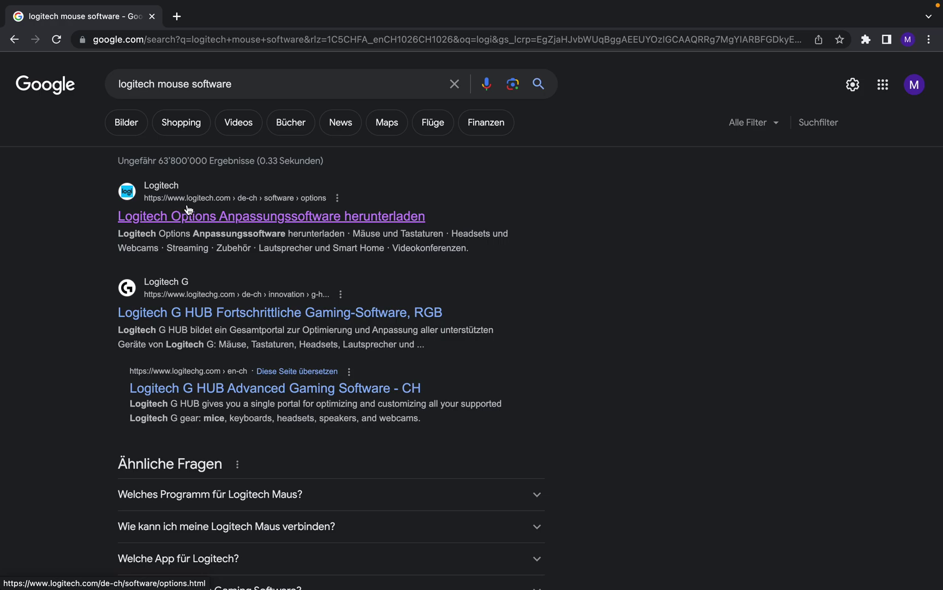
{"action": "left_click", "coordinate": [193, 211]}
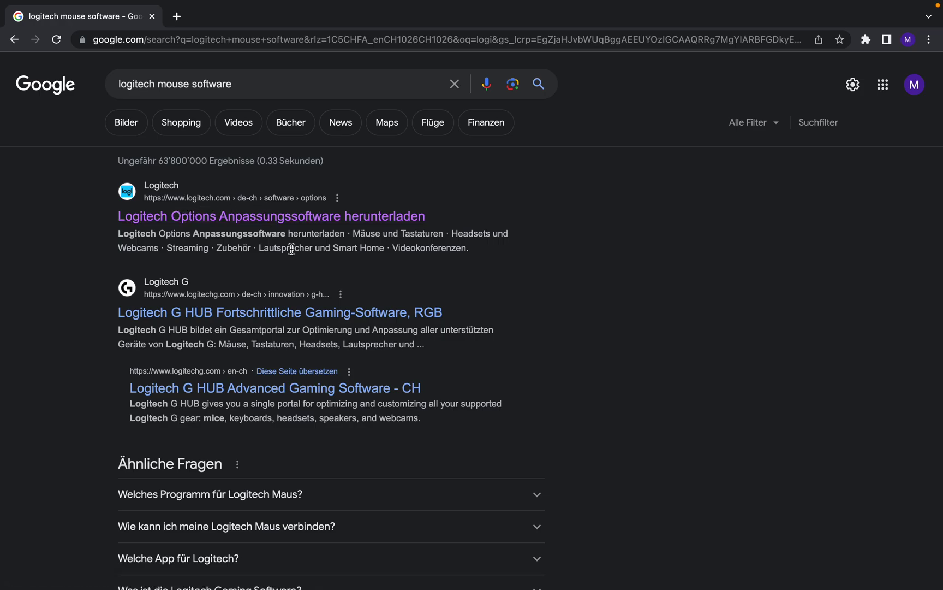
{"action": "left_click", "coordinate": [249, 221]}
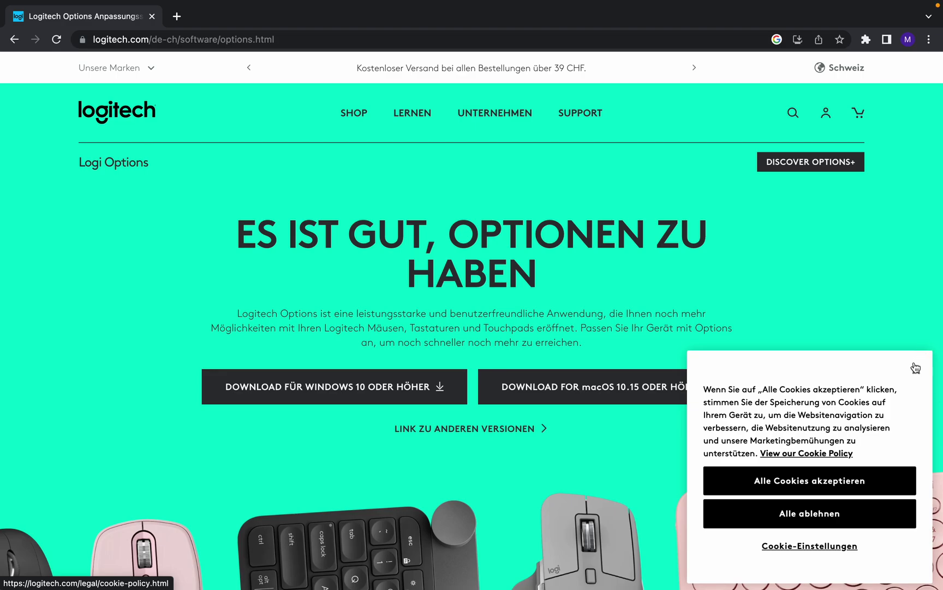
- Close the cookie banner and choose DOWNLOAD FOR macOS 10.15 ODER HÖHER
{"action": "left_click", "coordinate": [916, 367]}
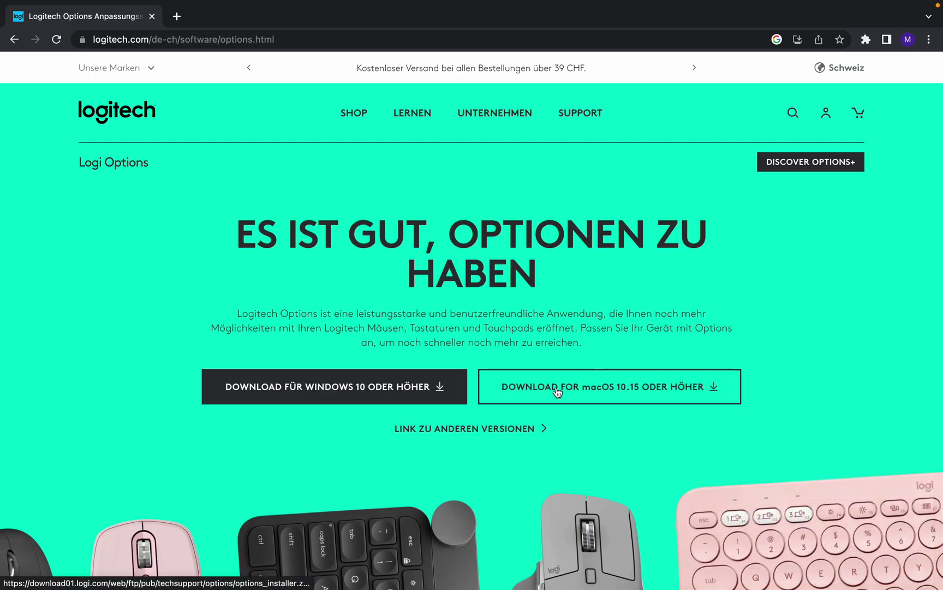
{"action": "left_click", "coordinate": [557, 391]}
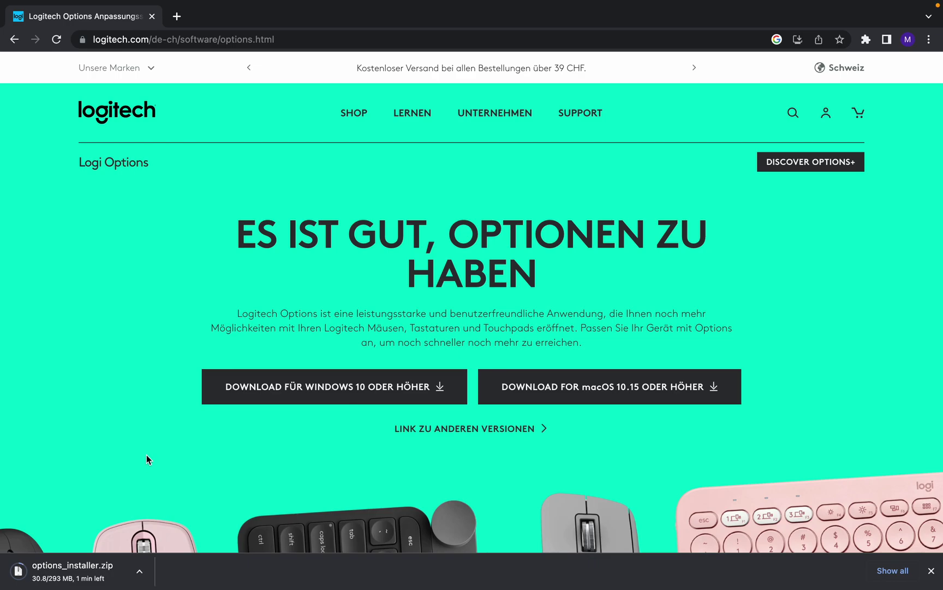
- Scroll the Logitech page while the 293 MB options_installer.zip finishes downloading
{"action": "scroll", "coordinate": [147, 459], "scroll_direction": "down", "scroll_amount": 1}
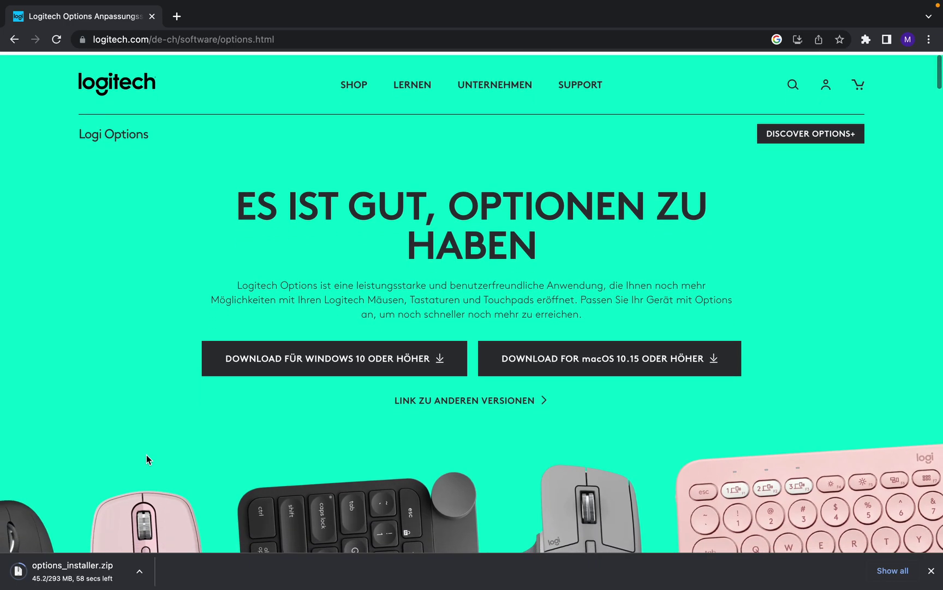
{"action": "scroll", "coordinate": [147, 458], "scroll_direction": "down", "scroll_amount": 5}
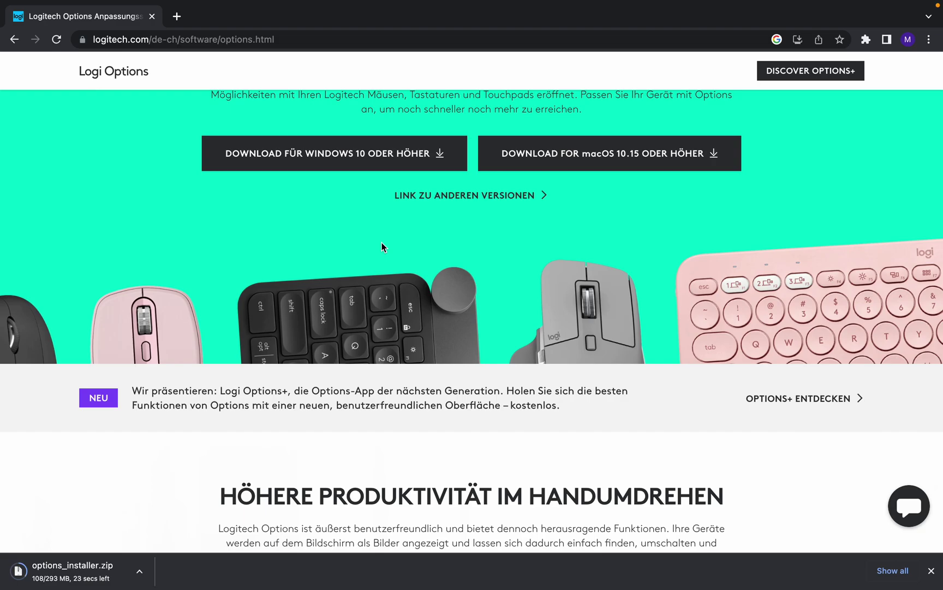
{"action": "scroll", "coordinate": [382, 244], "scroll_direction": "down", "scroll_amount": 6}
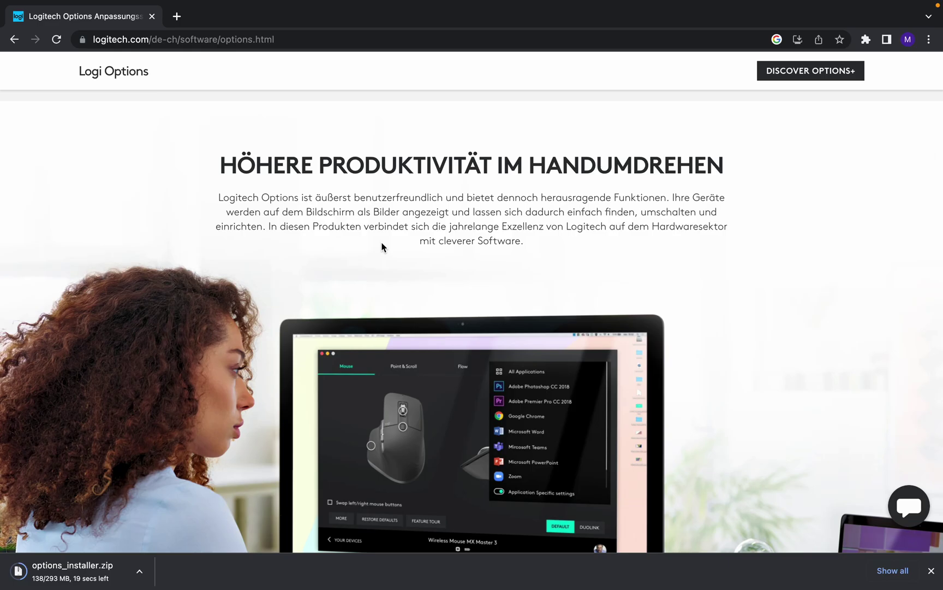
{"action": "scroll", "coordinate": [381, 247], "scroll_direction": "up", "scroll_amount": 6}
{"action": "scroll", "coordinate": [381, 238], "scroll_direction": "down", "scroll_amount": 15}
{"action": "scroll", "coordinate": [382, 244], "scroll_direction": "down", "scroll_amount": 10}
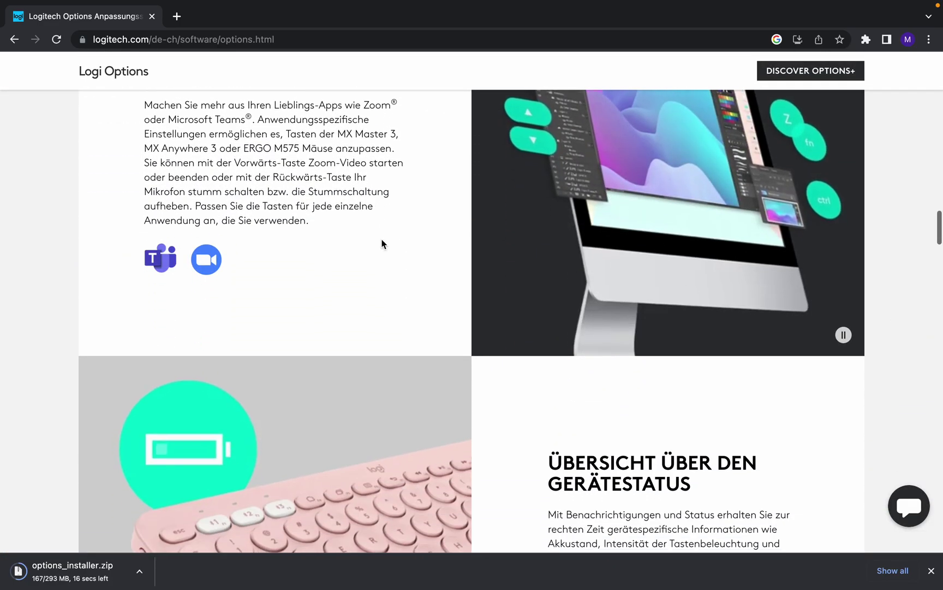
{"action": "scroll", "coordinate": [382, 244], "scroll_direction": "down", "scroll_amount": 10}
{"action": "scroll", "coordinate": [382, 240], "scroll_direction": "down", "scroll_amount": 9}
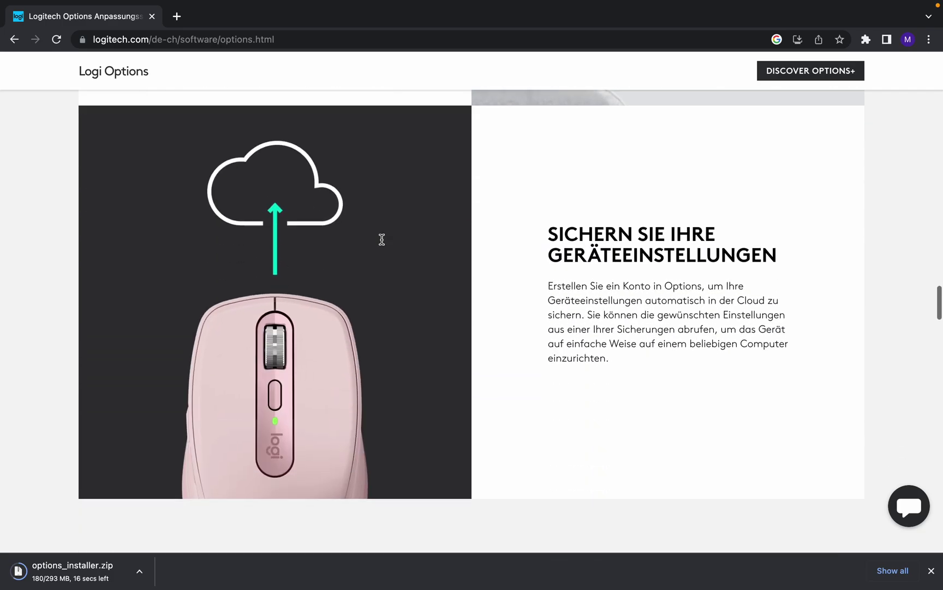
{"action": "scroll", "coordinate": [384, 244], "scroll_direction": "up", "scroll_amount": 4}
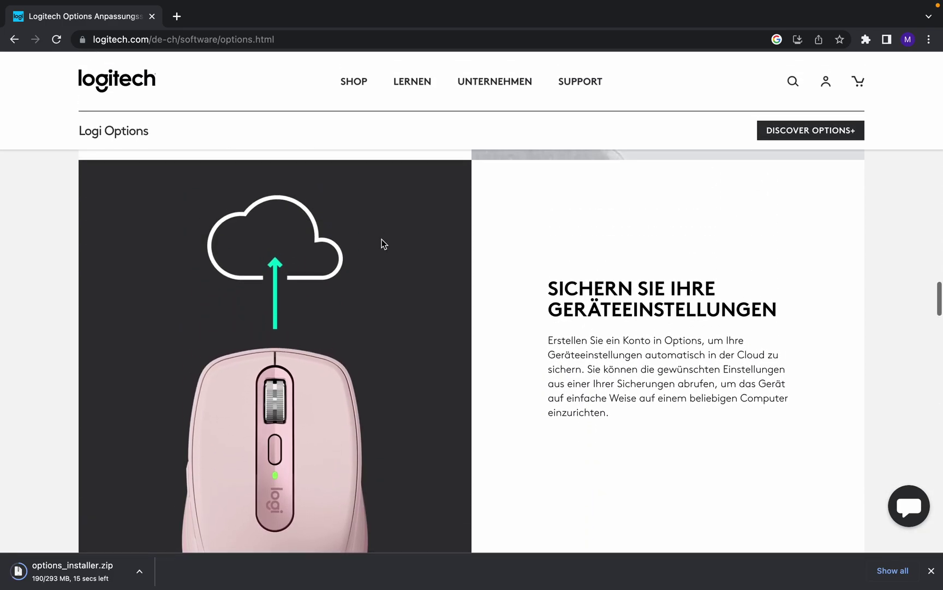
{"action": "scroll", "coordinate": [382, 243], "scroll_direction": "down", "scroll_amount": 10}
{"action": "scroll", "coordinate": [381, 239], "scroll_direction": "down", "scroll_amount": 5}
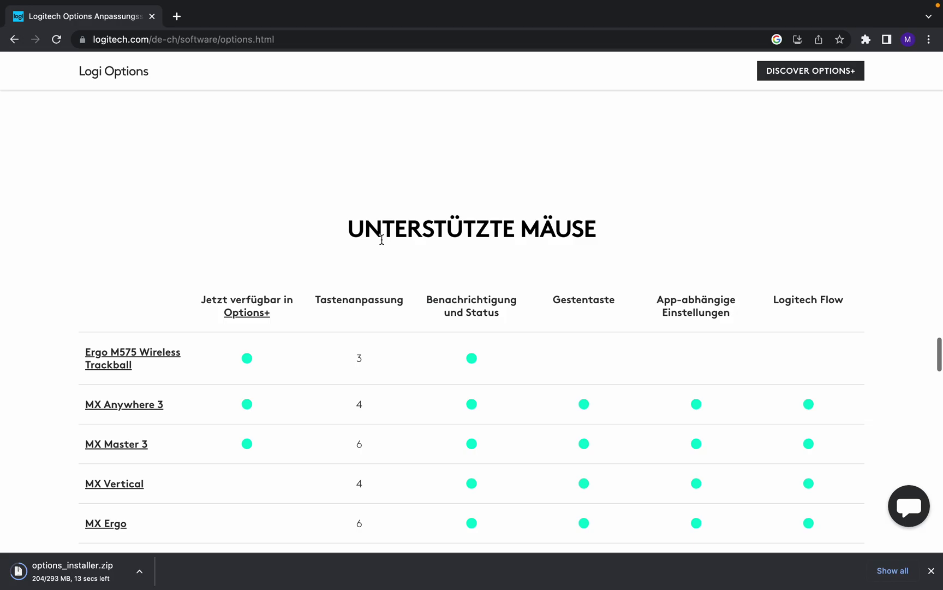
{"action": "scroll", "coordinate": [382, 241], "scroll_direction": "up", "scroll_amount": 10}
{"action": "scroll", "coordinate": [382, 243], "scroll_direction": "up", "scroll_amount": 15}
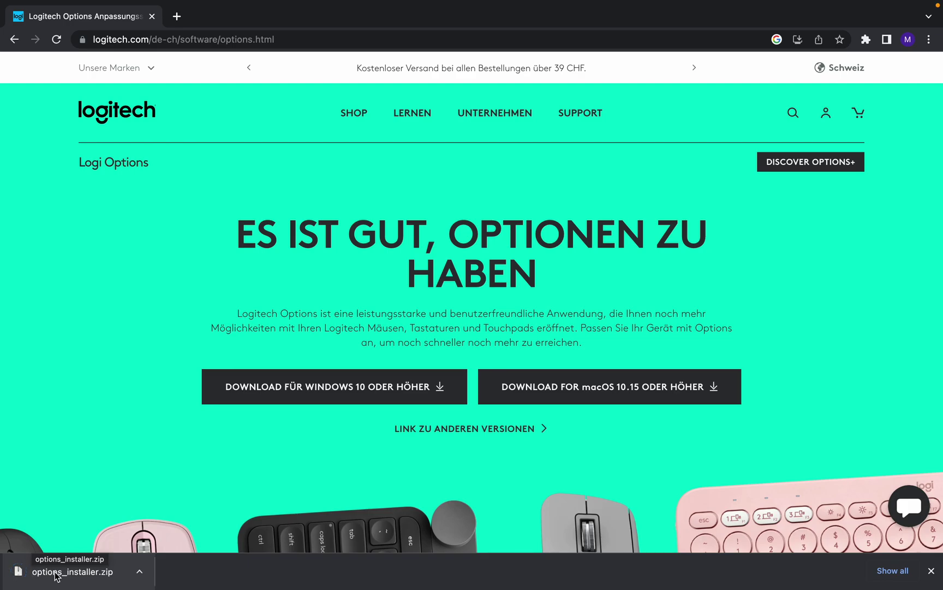
- Open options_installer.zip, launch LogiMgr Installer from Finder, confirm opening it, and authorize with the account password
{"action": "left_click", "coordinate": [56, 576]}
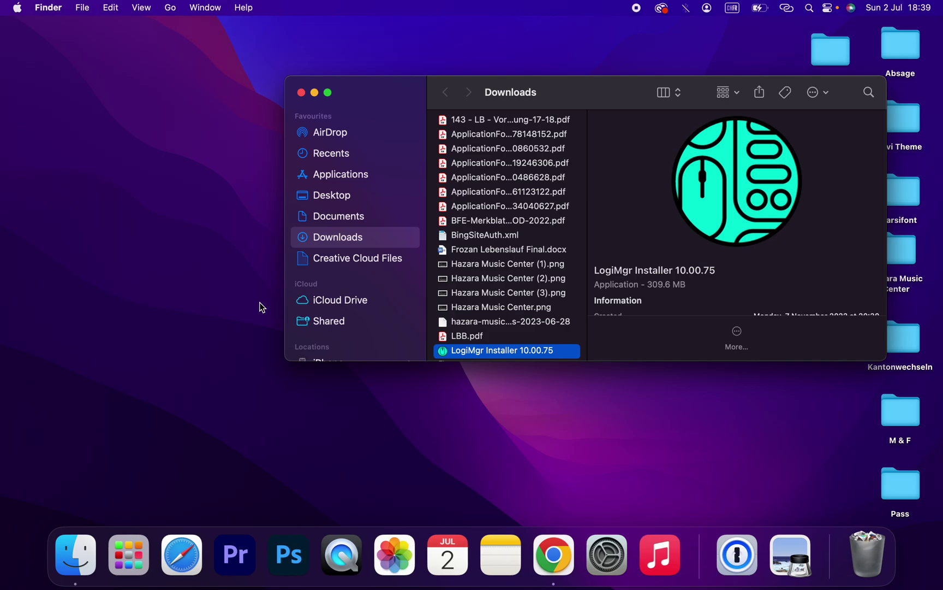
{"action": "right_click", "coordinate": [472, 354]}
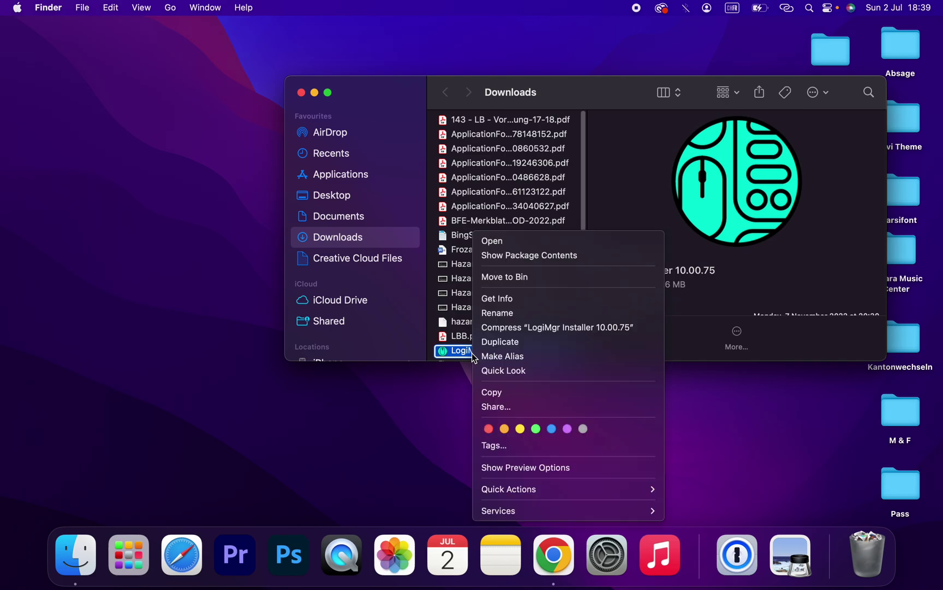
{"action": "left_click", "coordinate": [503, 246]}
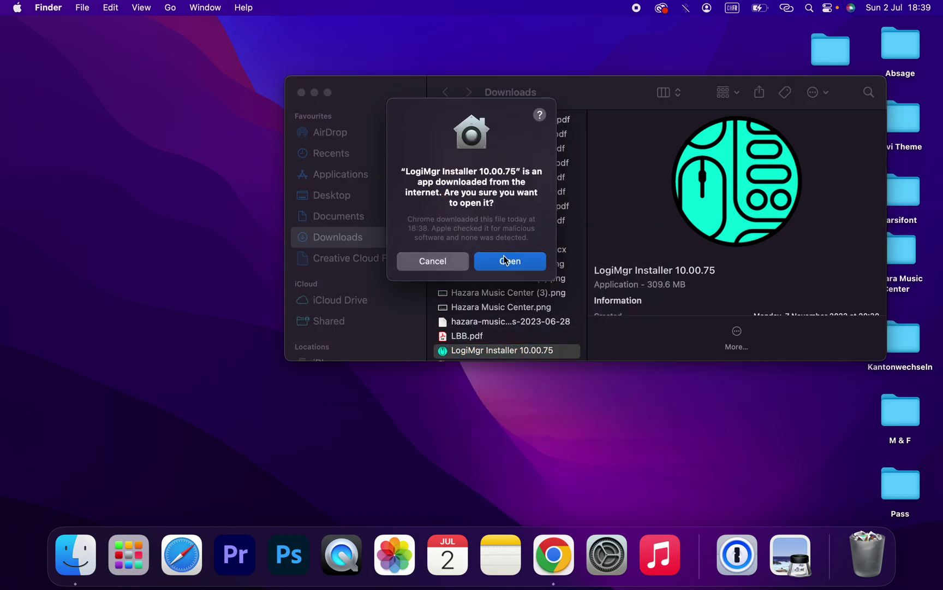
{"action": "left_click", "coordinate": [506, 261]}
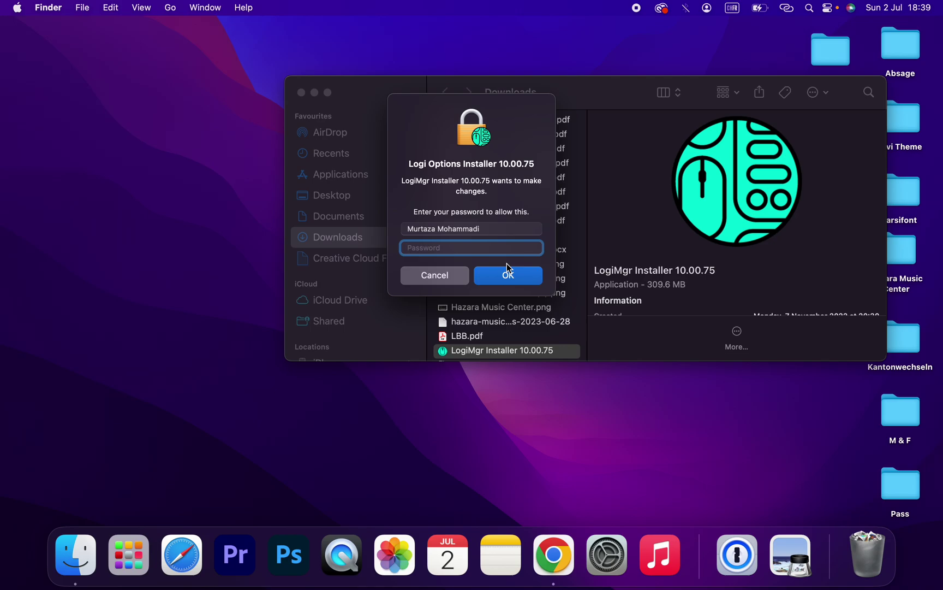
{"action": "type", "text": "***"}
{"action": "key", "text": "Return"}
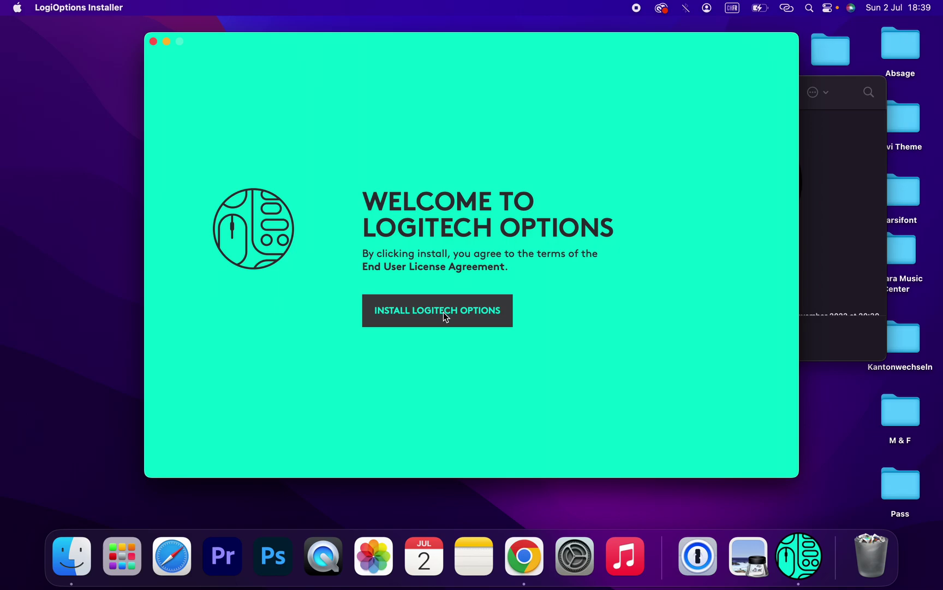
- Choose INSTALL LOGITECH OPTIONS and answer NO THANKS to sharing analytics data
{"action": "left_click", "coordinate": [444, 312]}
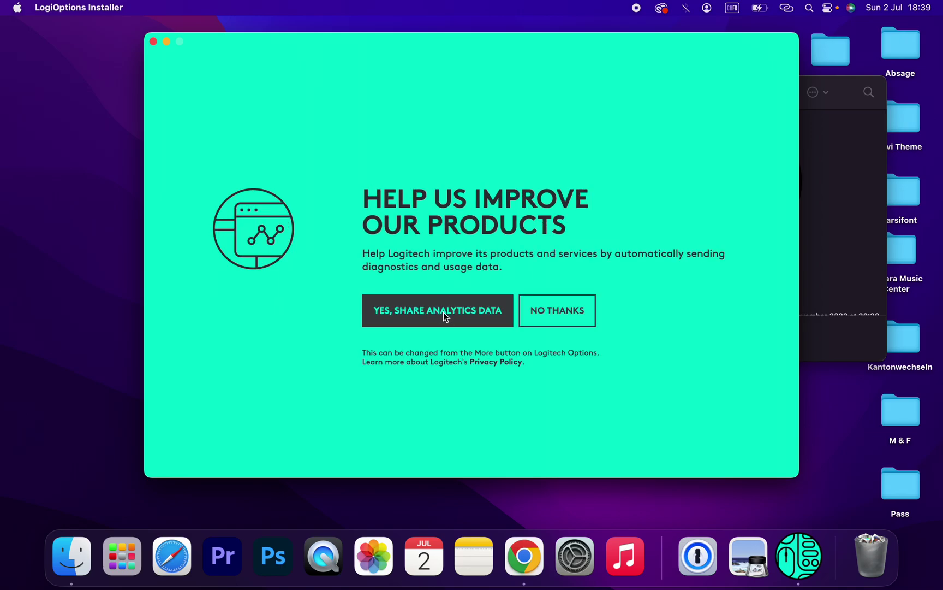
{"action": "left_click", "coordinate": [553, 317]}
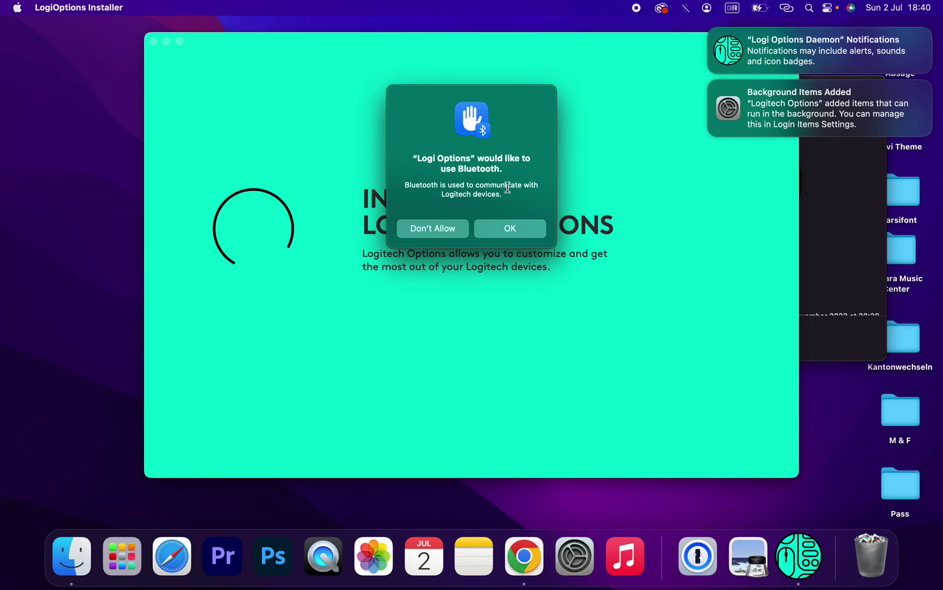
- Grant Logi Options Bluetooth access with OK, then click the desktop
{"action": "left_click", "coordinate": [504, 228]}
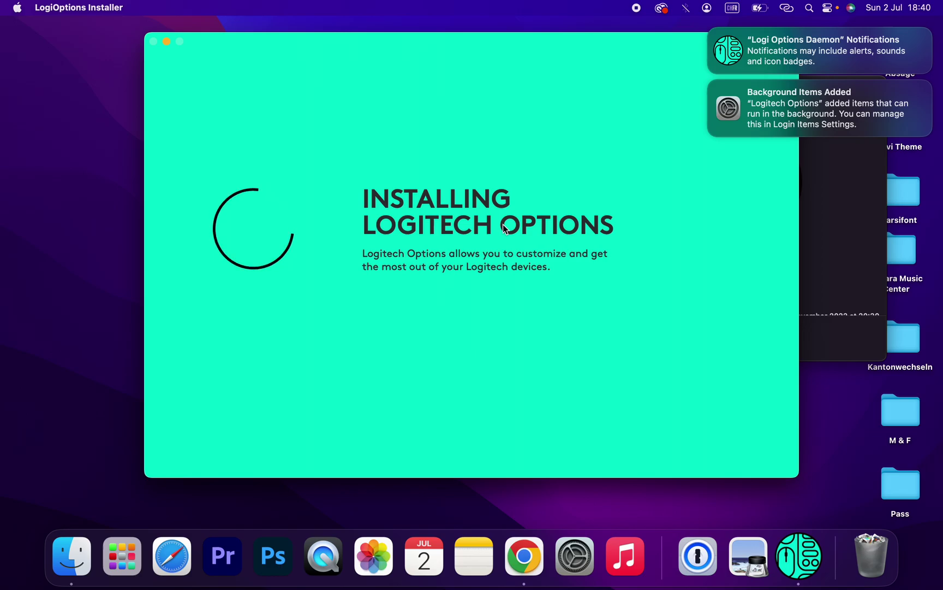
{"action": "left_click", "coordinate": [91, 139]}
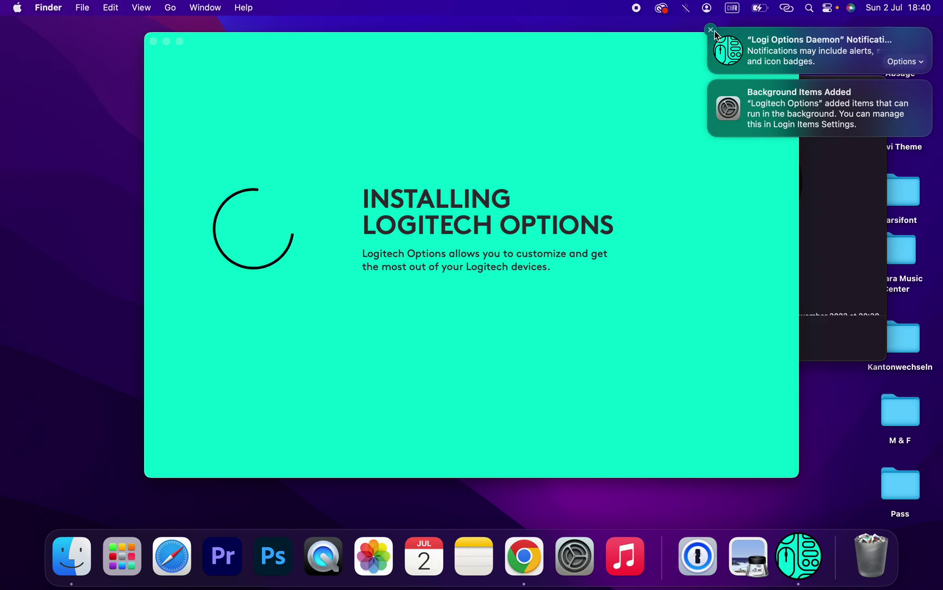
- Dismiss the Daemon and Background Items notifications, close the Finder Downloads window, and reposition the installer
{"action": "left_click", "coordinate": [712, 30]}
{"action": "left_click", "coordinate": [712, 30]}
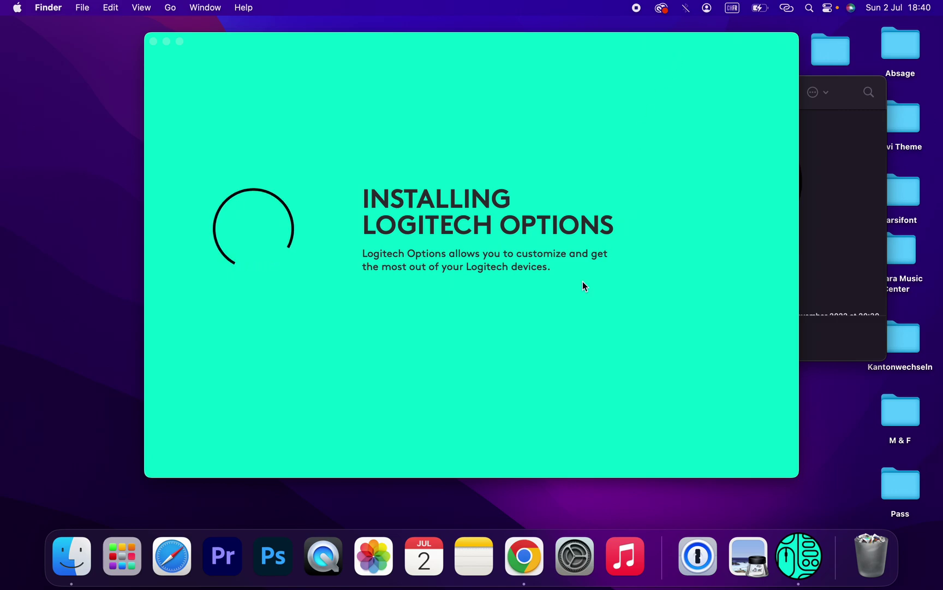
{"action": "left_click", "coordinate": [528, 388]}
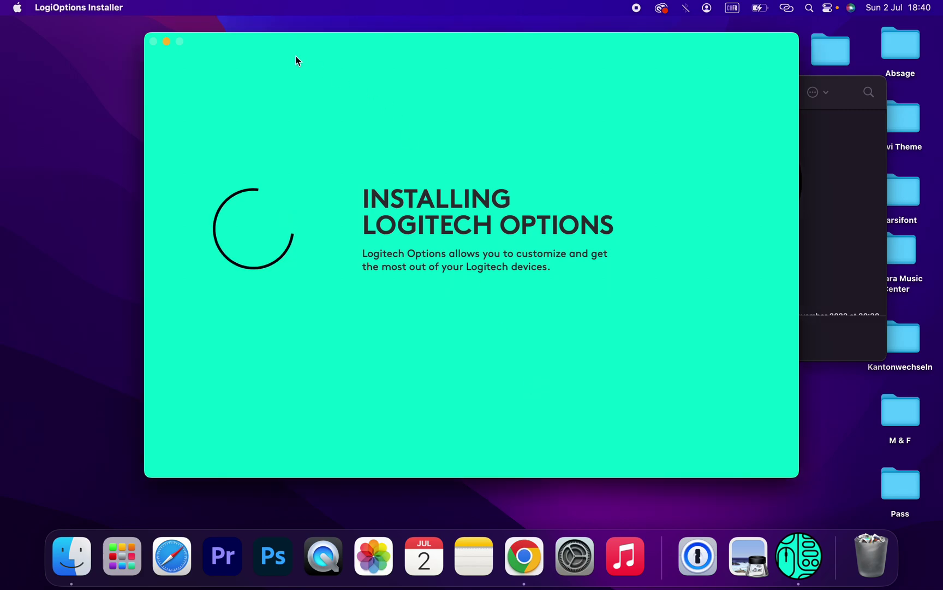
{"action": "left_click_drag", "start_coordinate": [288, 38], "coordinate": [203, 135]}
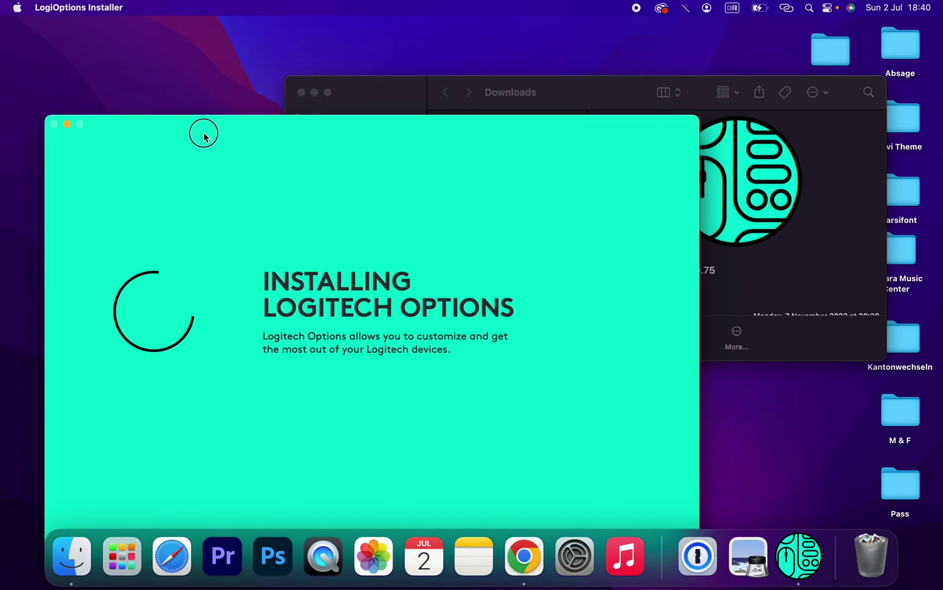
{"action": "left_click", "coordinate": [301, 92]}
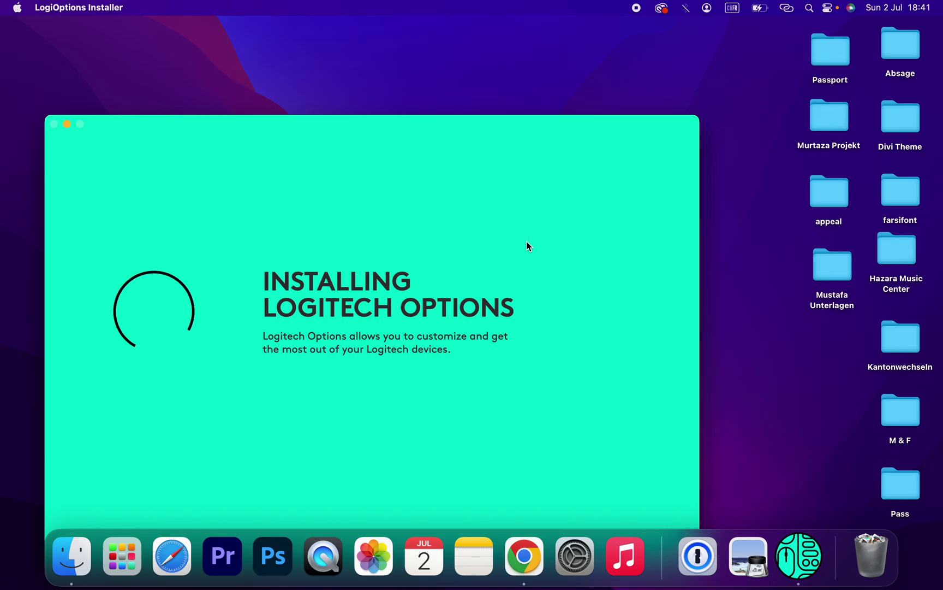
{"action": "left_click_drag", "start_coordinate": [412, 128], "coordinate": [459, 87]}
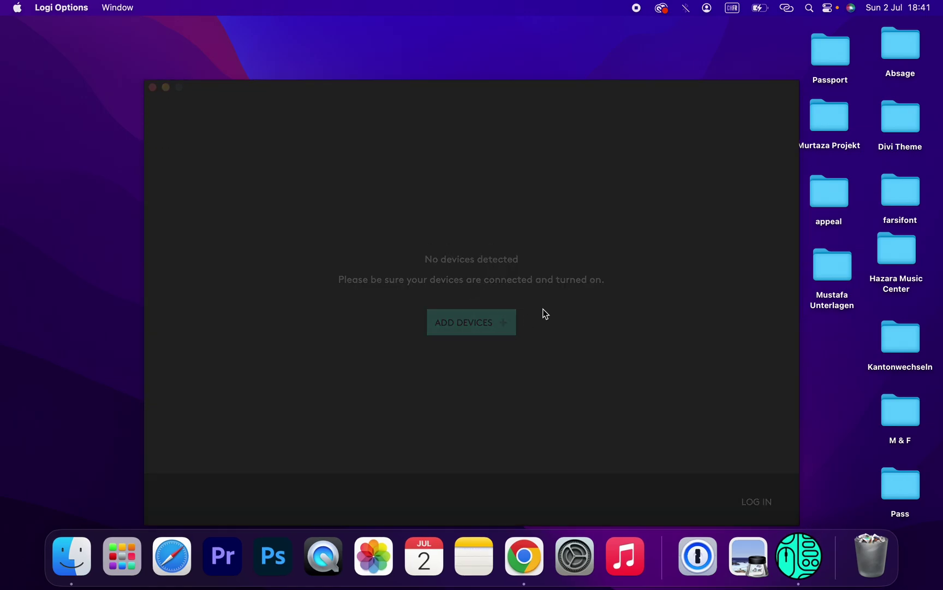
- Close the cloud backup login prompt and choose ADD DEVICES
{"action": "left_click", "coordinate": [771, 110]}
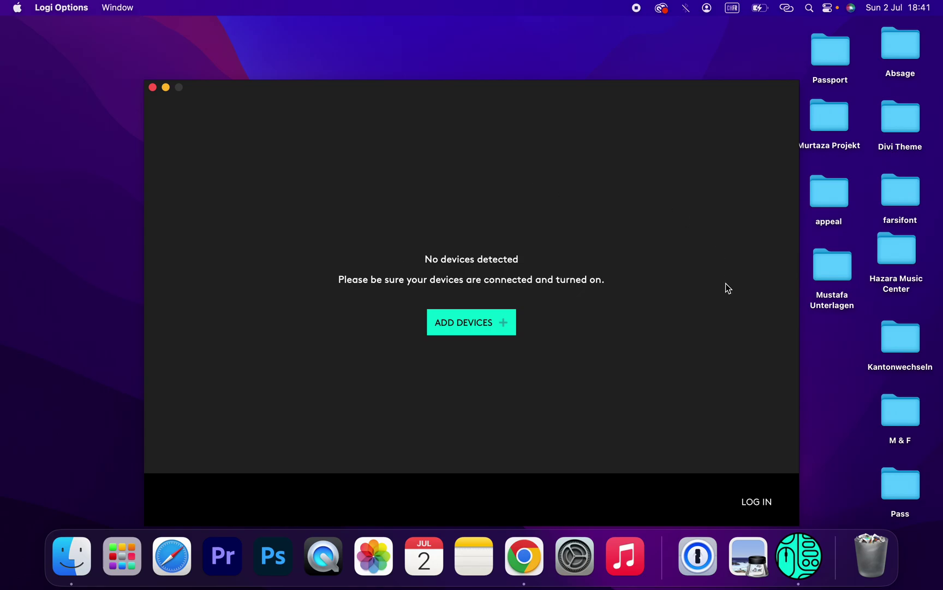
{"action": "left_click", "coordinate": [494, 327]}
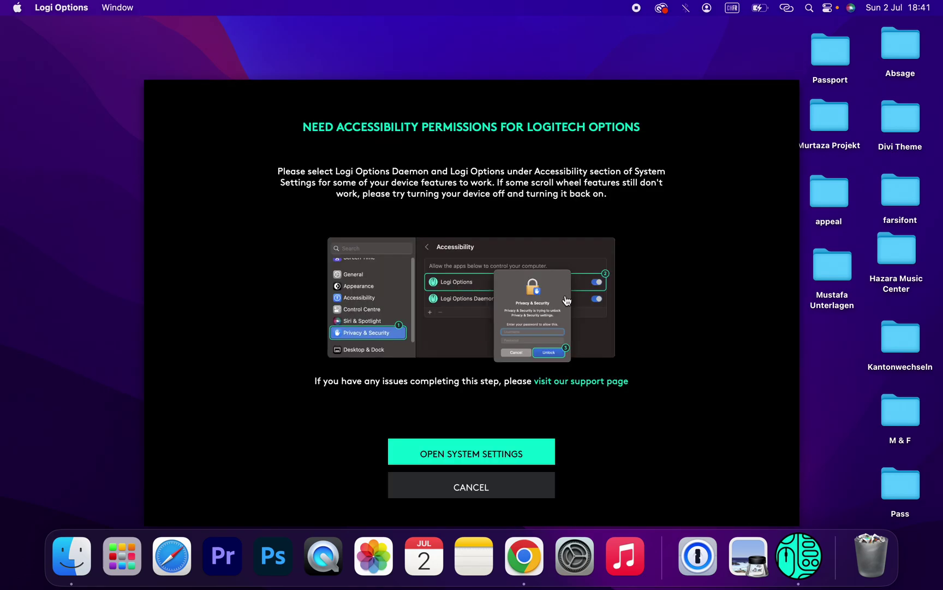